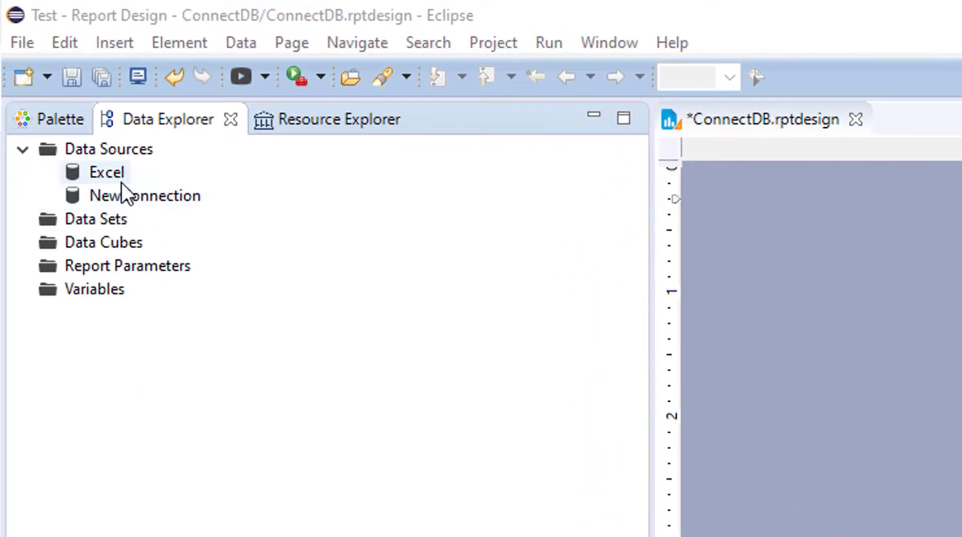
Step: Select the NewConnection data source in Data Explorer
left_click(134, 200)
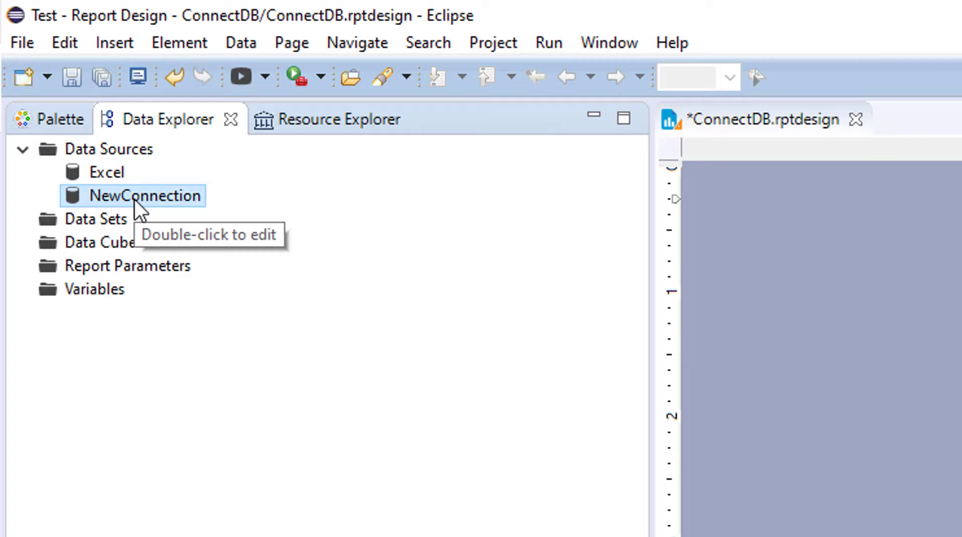
Step: Create a data set named NewDataSet on the NewConnection JDBC source and proceed to its query page
right_click(111, 231)
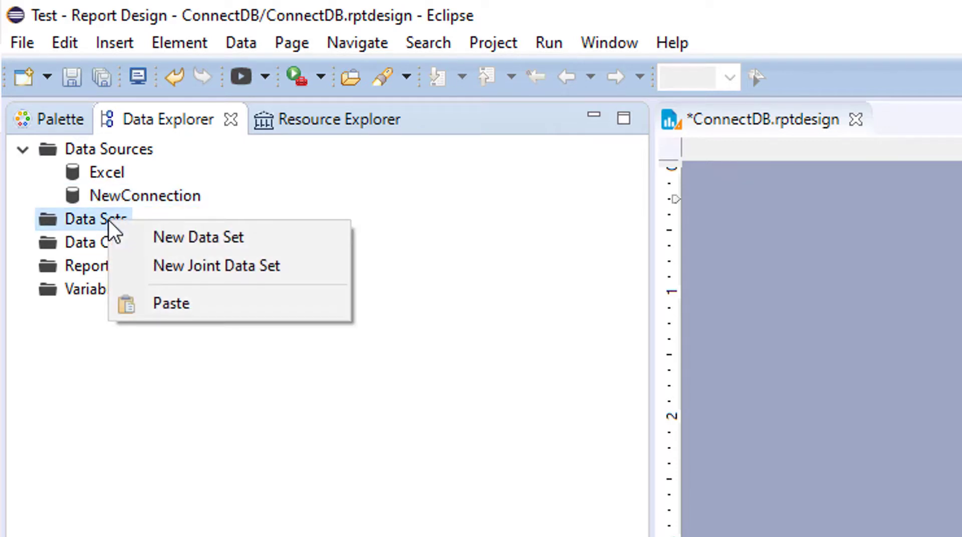
left_click(171, 240)
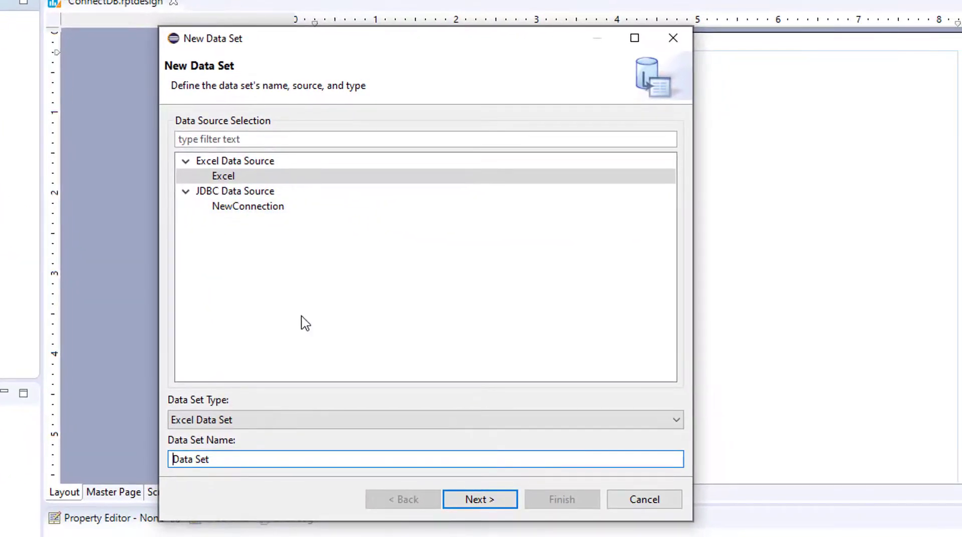
left_click(252, 207)
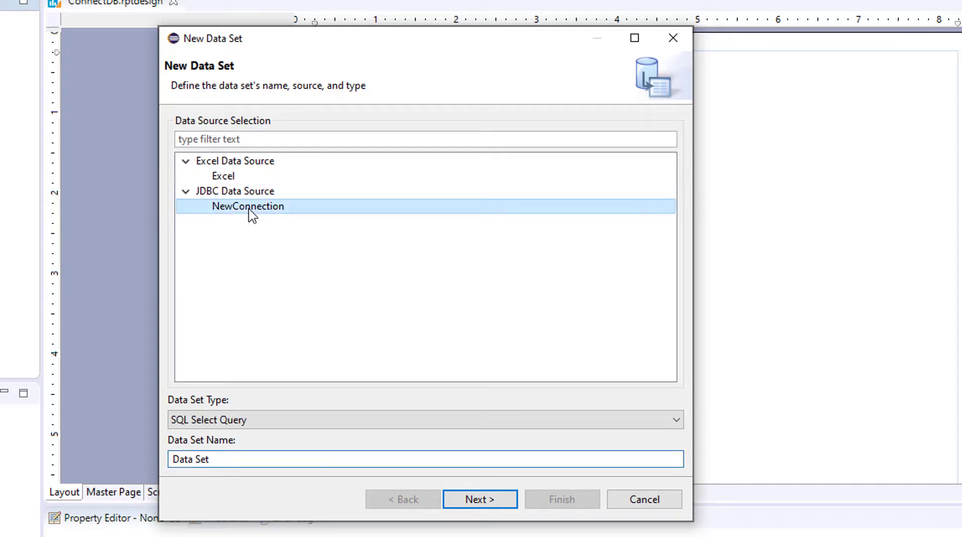
left_click(228, 459)
type("New")
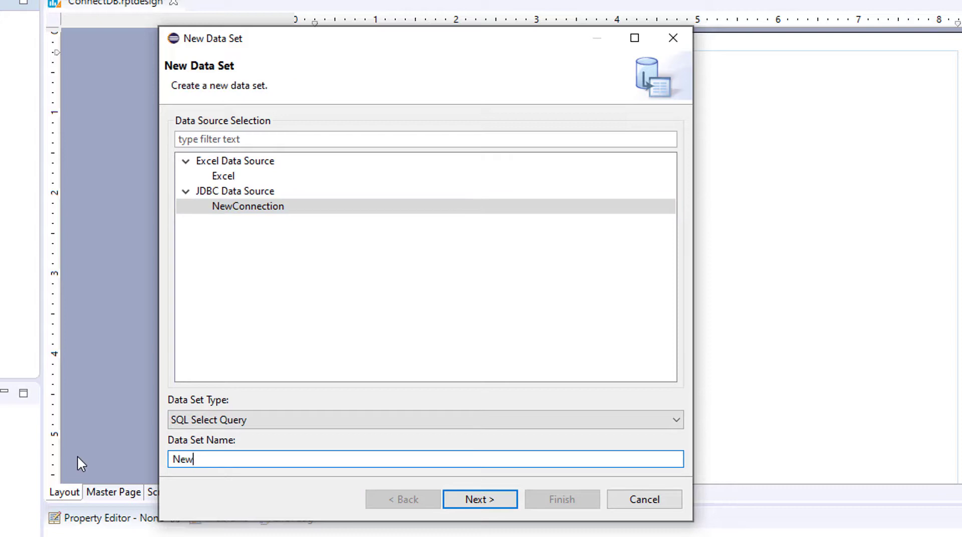
type("DataSet")
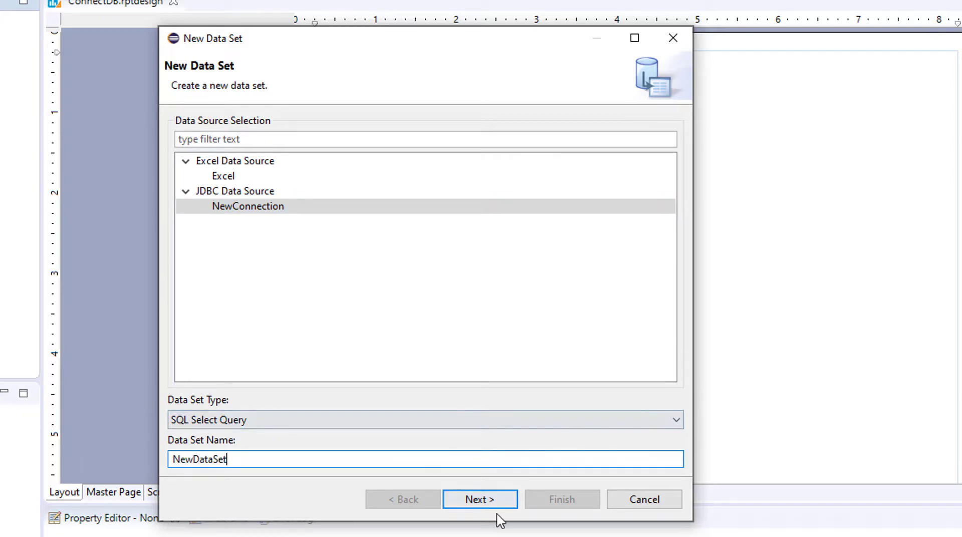
left_click(478, 500)
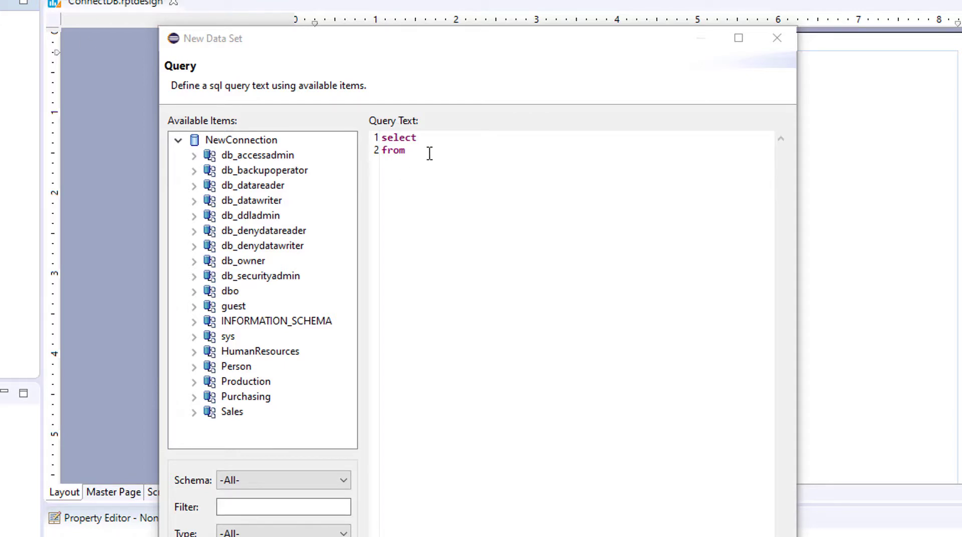
Step: Paste the full sales-order SQL query over the placeholder select/from text and finish NewDataSet
left_click_drag(427, 153, 361, 129)
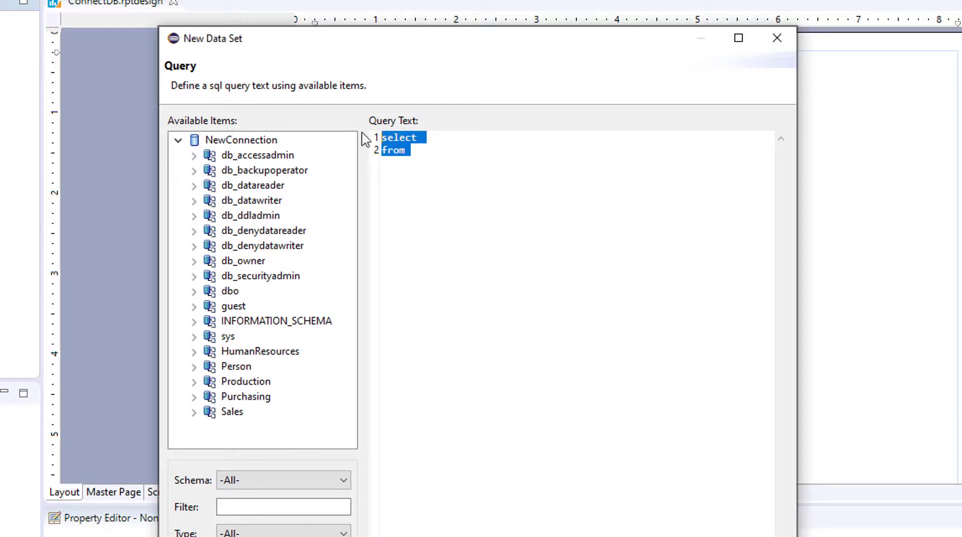
key("ctrl+v")
key("alt+f")
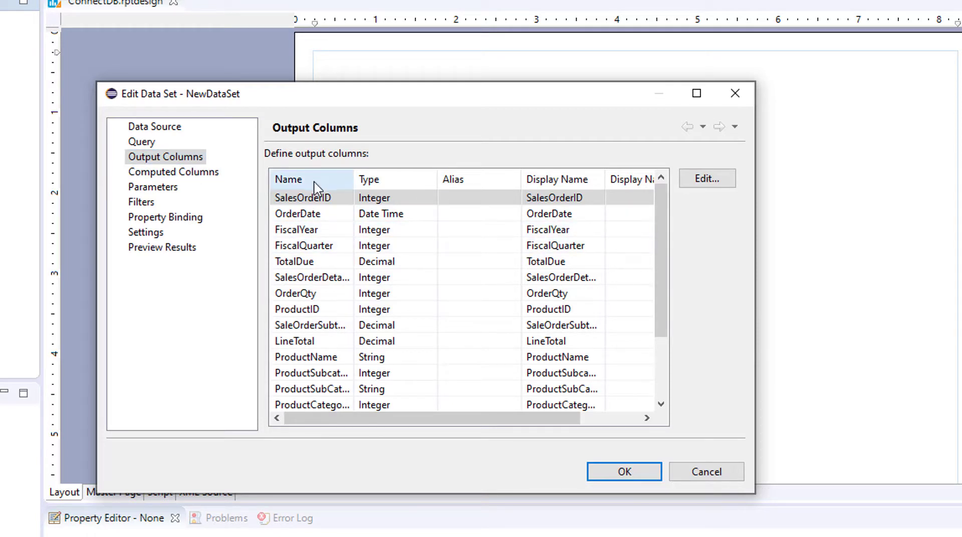
Step: Review the OrderDate, FiscalYear and SalesOrderID rows in Output Columns
left_click(323, 213)
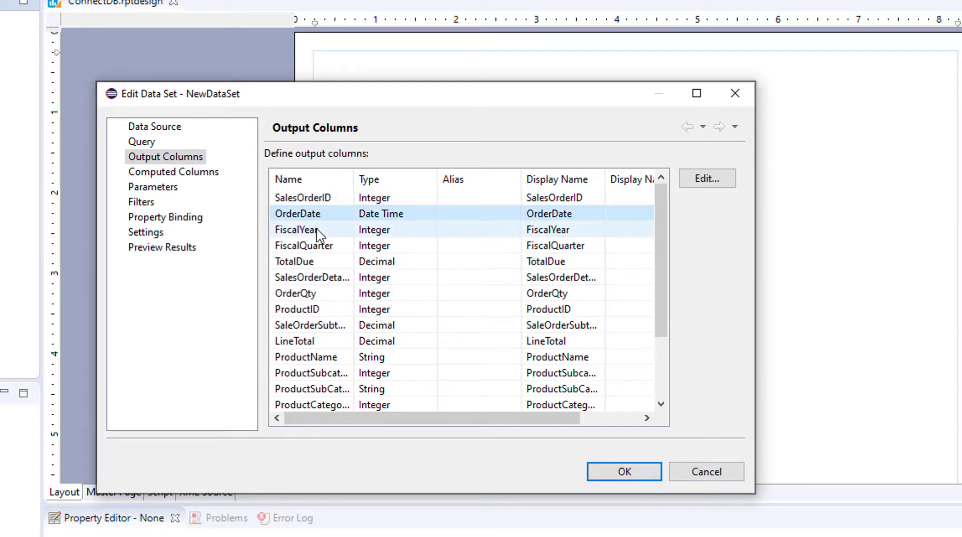
left_click(317, 232)
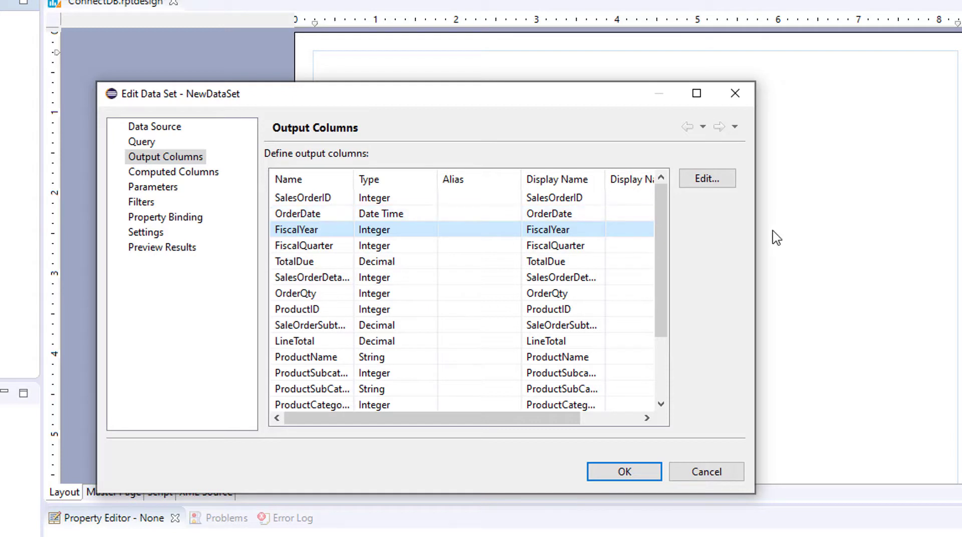
left_click(567, 202)
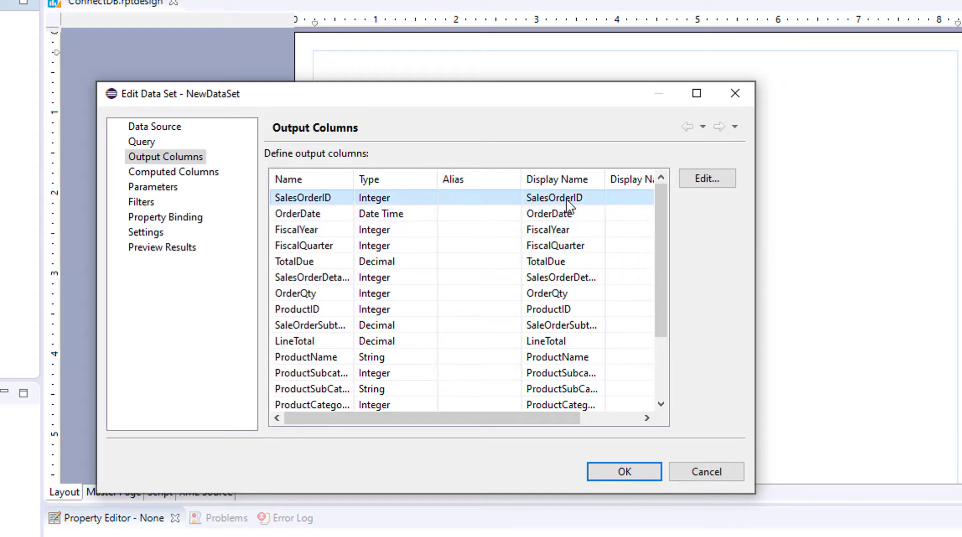
left_click(407, 190)
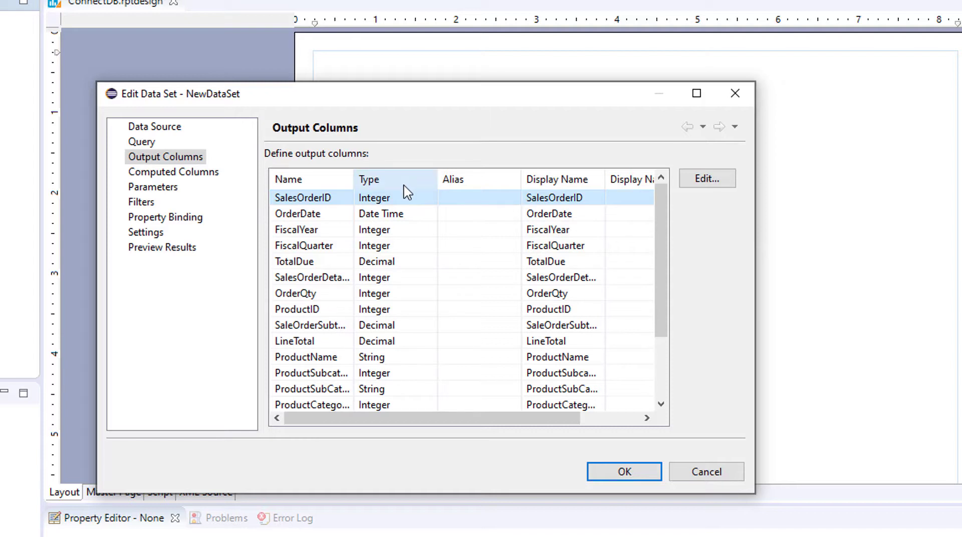
left_click(410, 214)
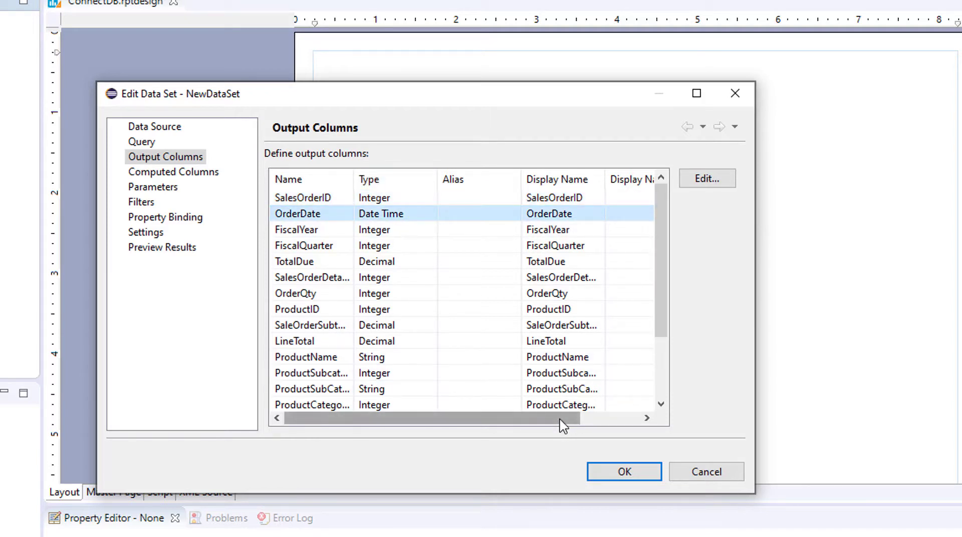
left_click_drag(564, 426, 501, 399)
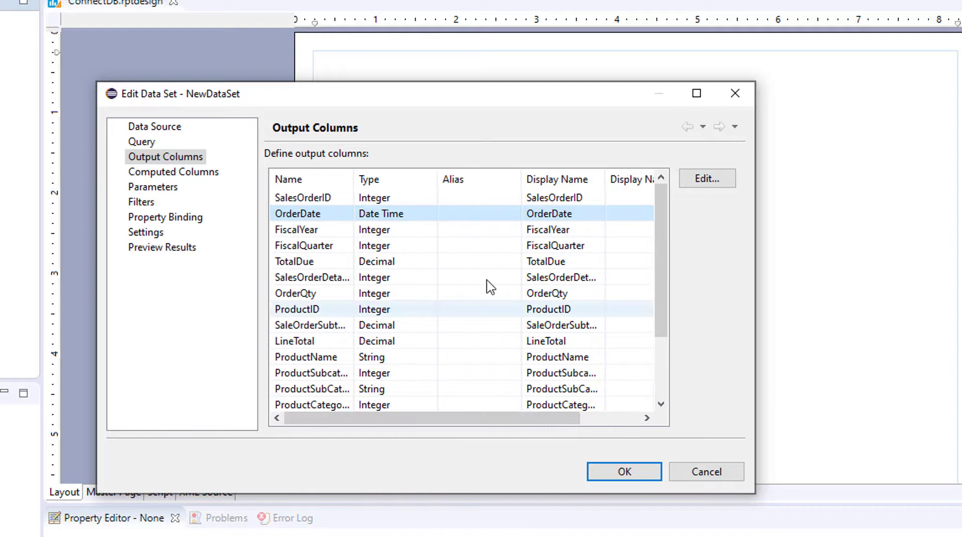
Step: Inspect the SalesOrderID column settings and display name, closing them unchanged
left_click(441, 197)
left_click(709, 179)
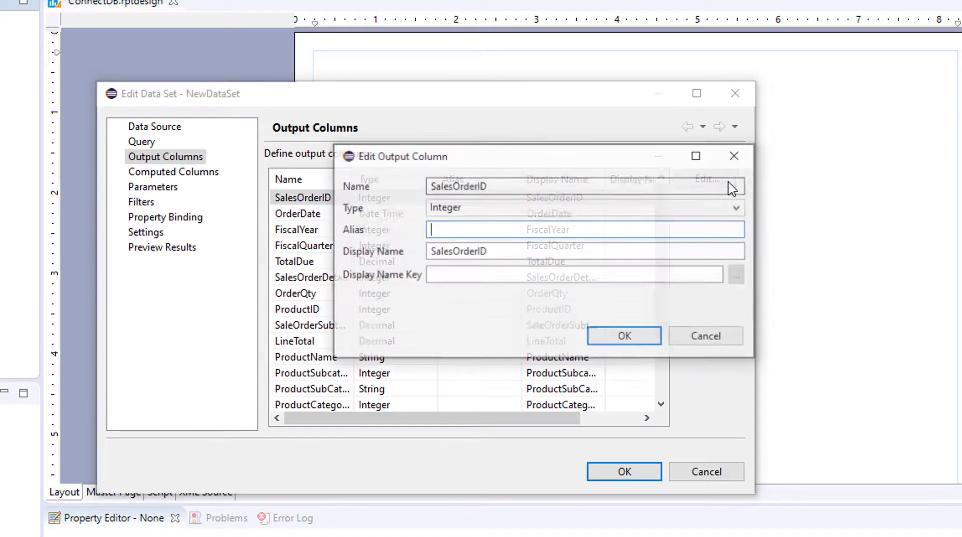
left_click(508, 256)
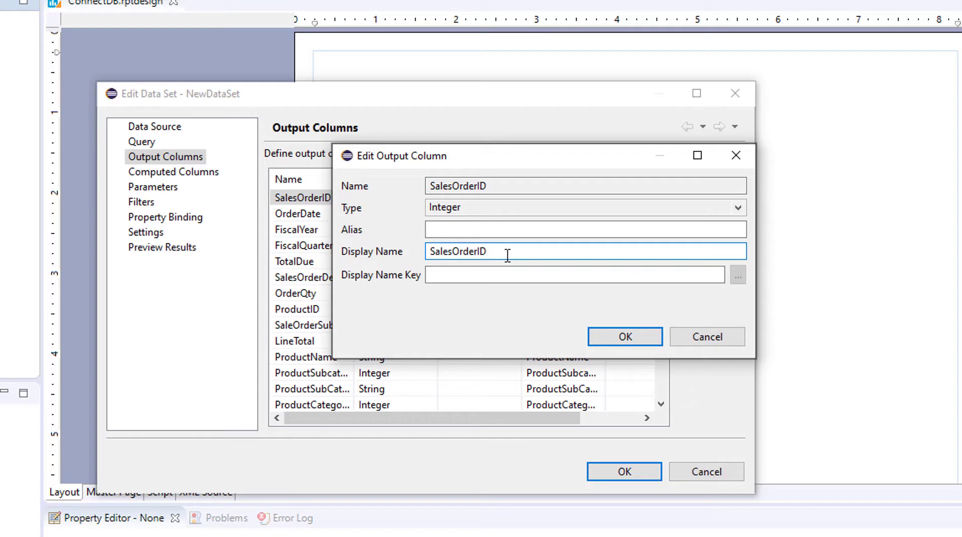
left_click(735, 159)
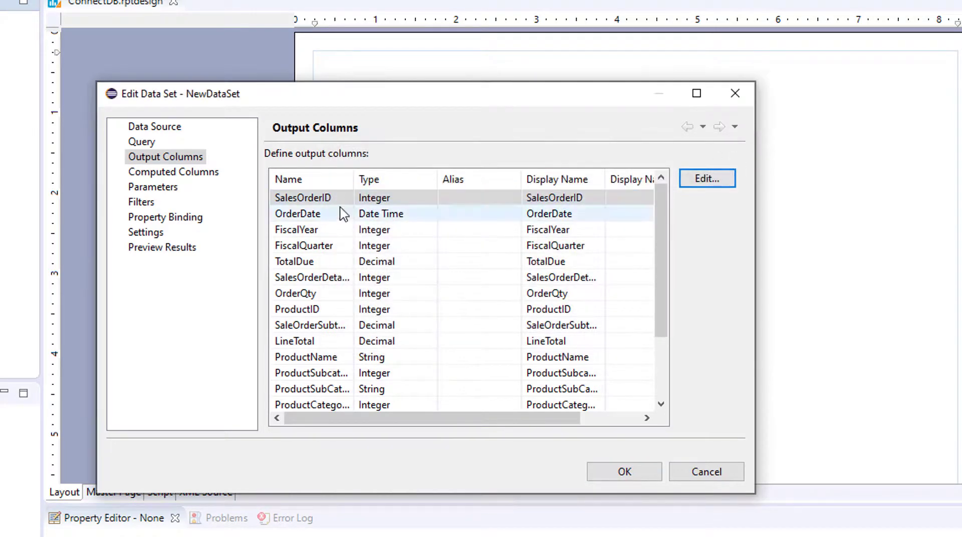
left_click(157, 173)
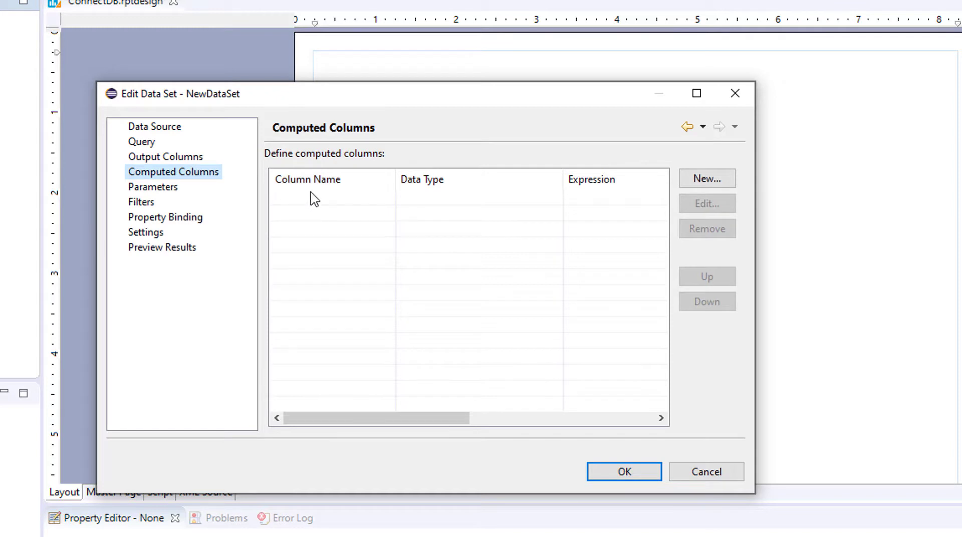
Step: Draft a computed column with a NewDataSet ProductCatName expression, then discard it unsaved
left_click(705, 181)
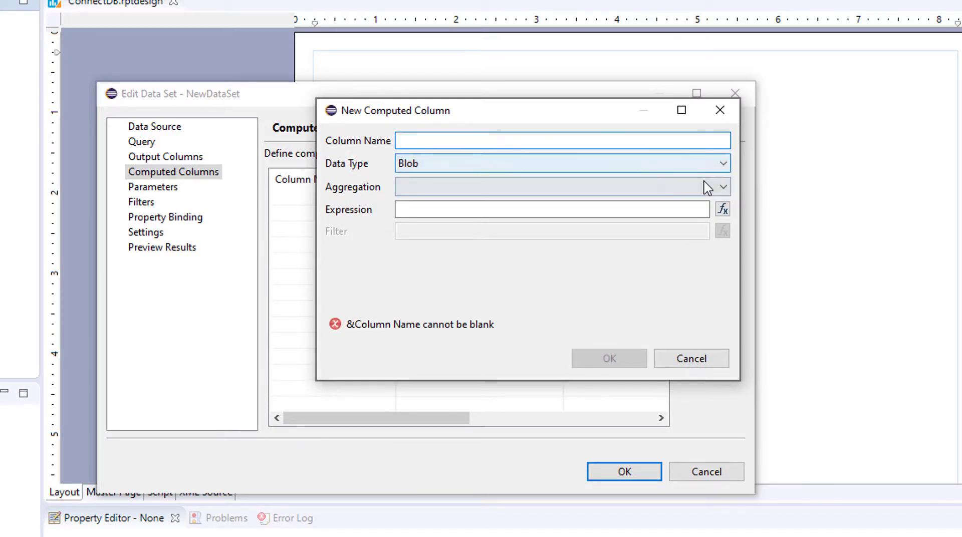
left_click(716, 188)
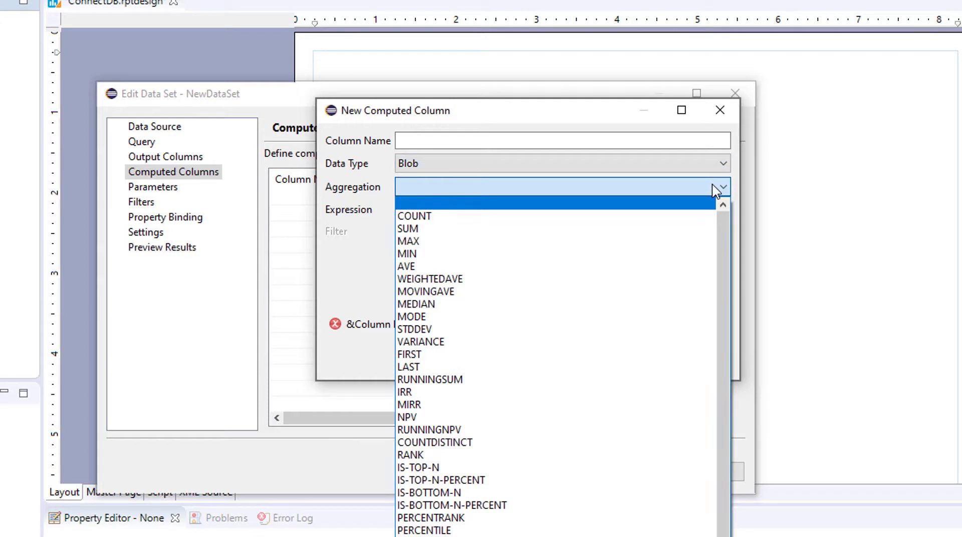
left_click(716, 189)
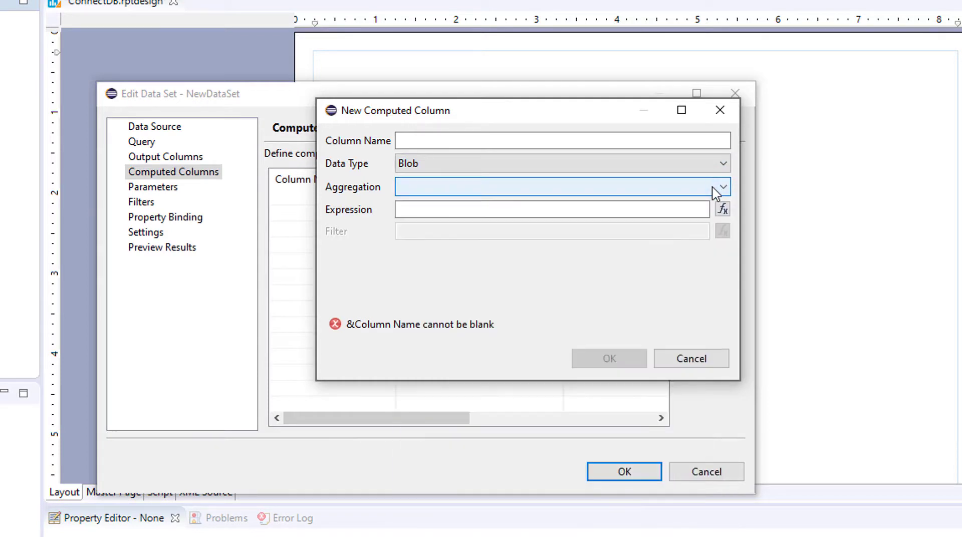
left_click(723, 209)
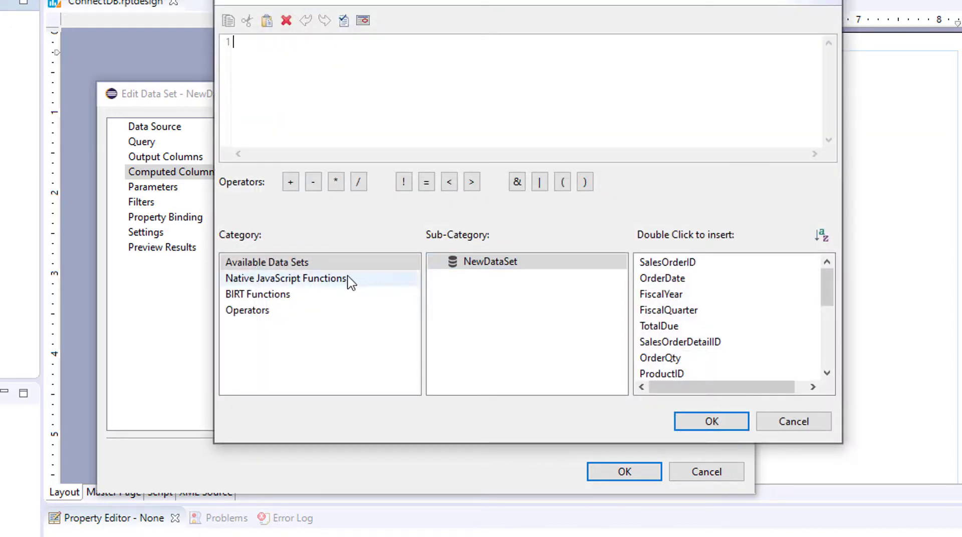
left_click(301, 300)
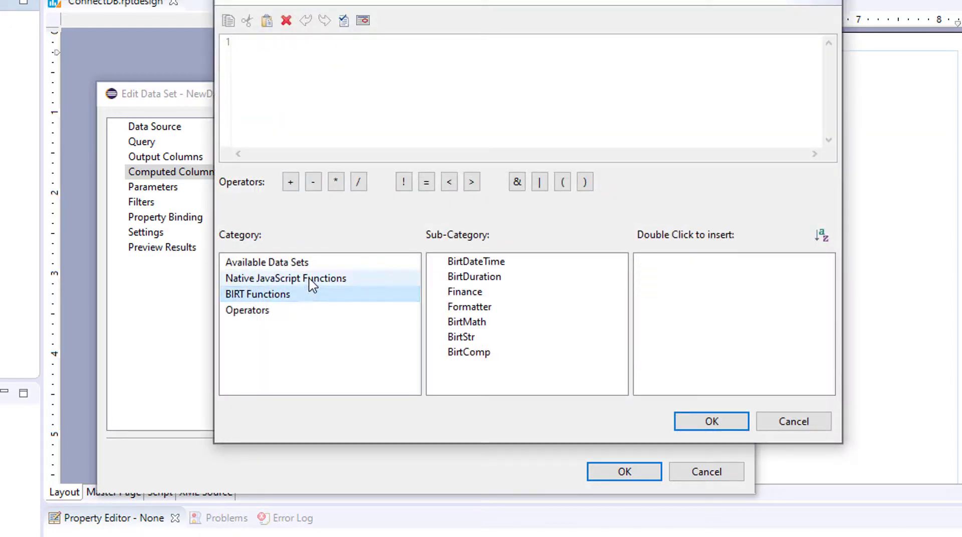
left_click(311, 282)
left_click(304, 263)
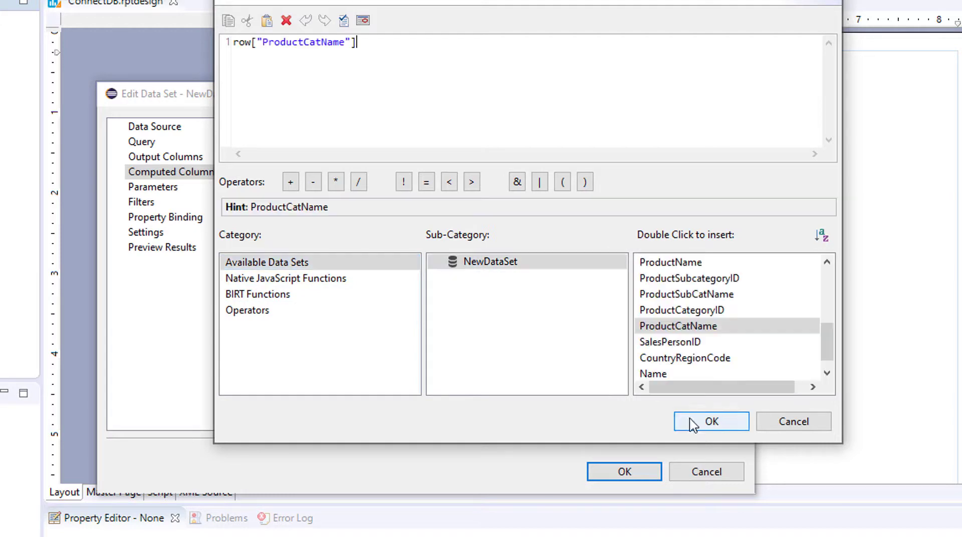
left_click(693, 422)
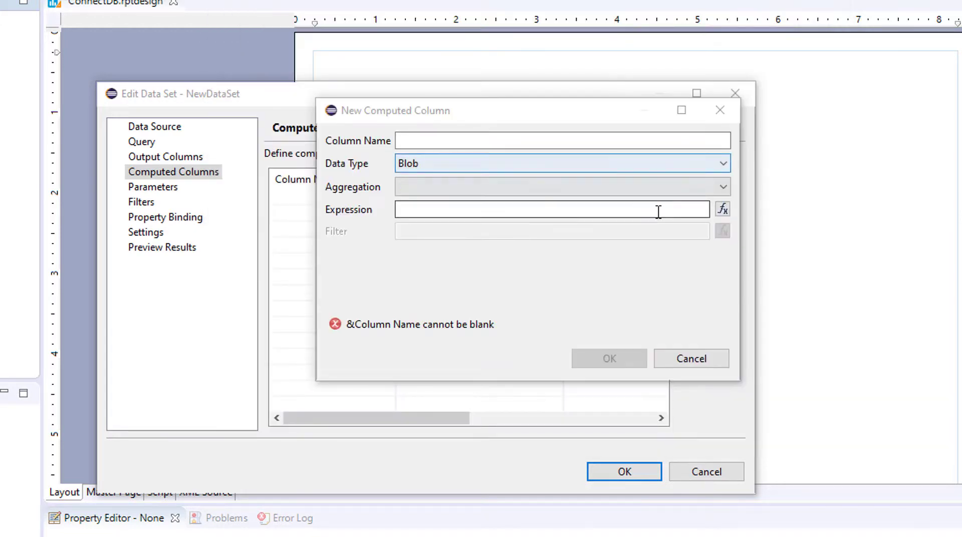
left_click(720, 110)
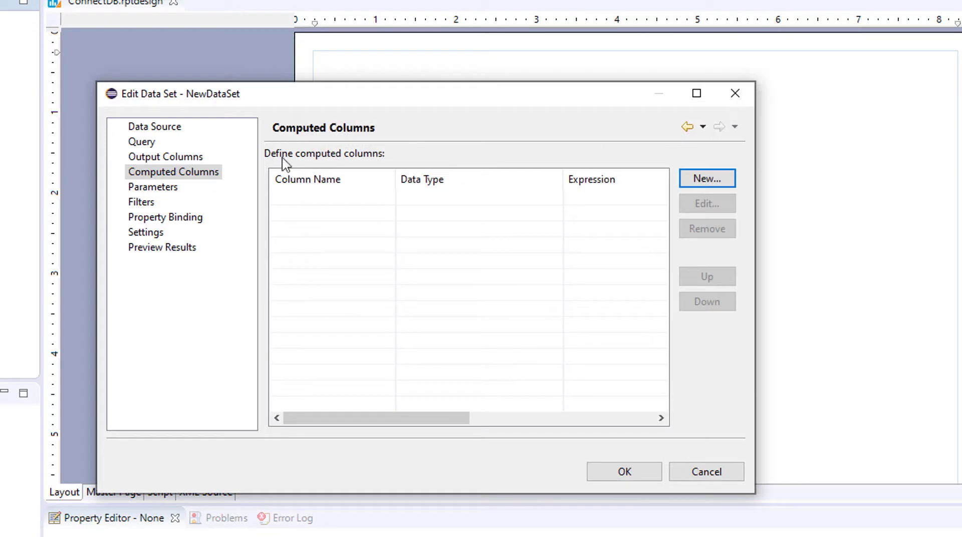
Step: Browse NewDataSet's Parameters, Filters, Property Binding and Settings pages without changing anything
left_click(162, 193)
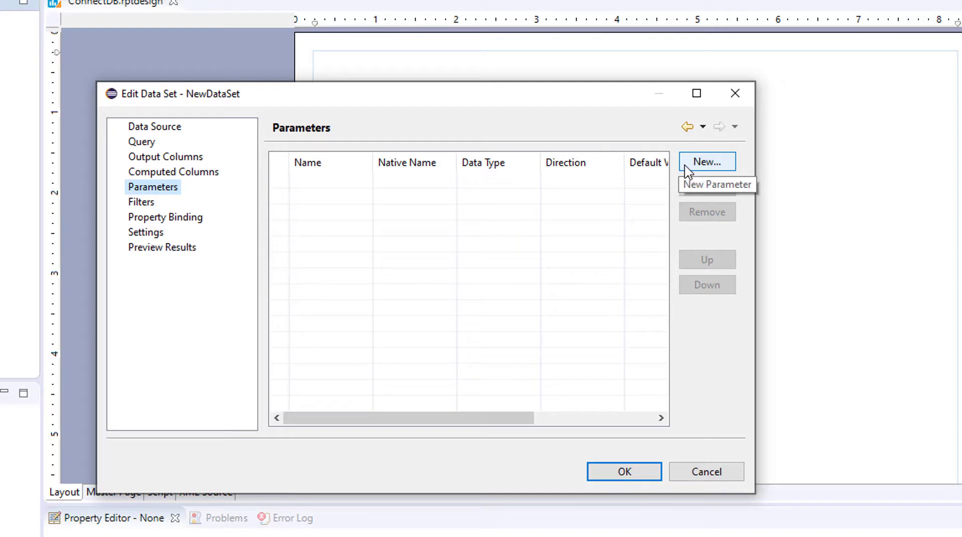
left_click(150, 205)
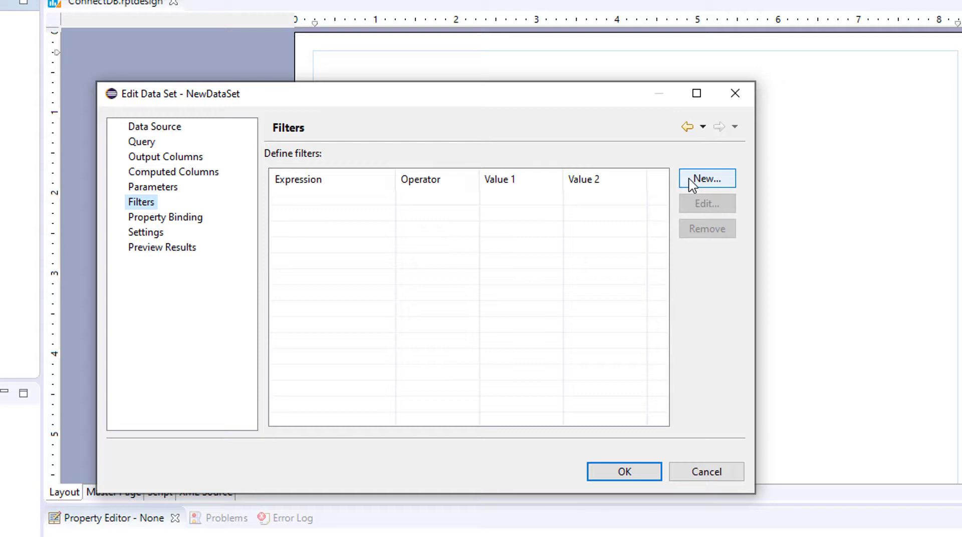
left_click(143, 217)
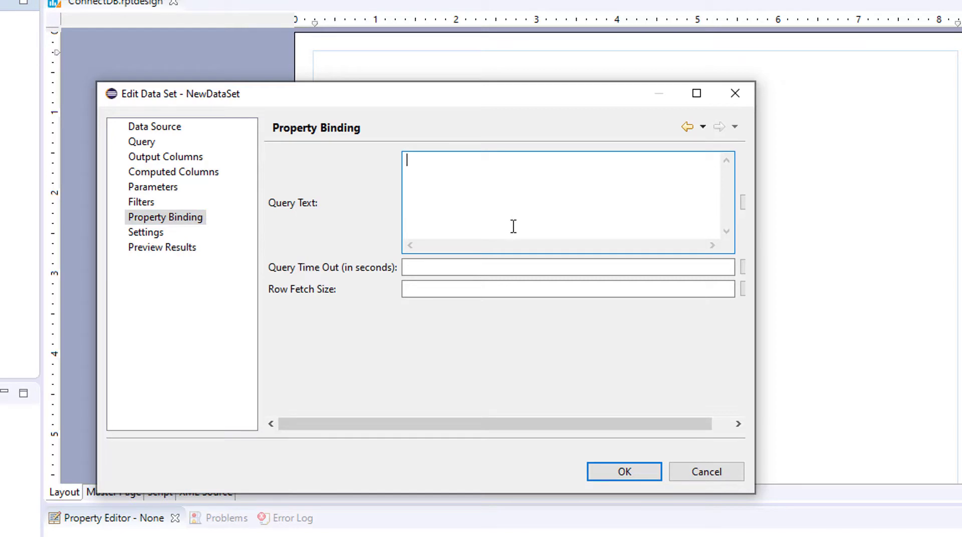
left_click(462, 262)
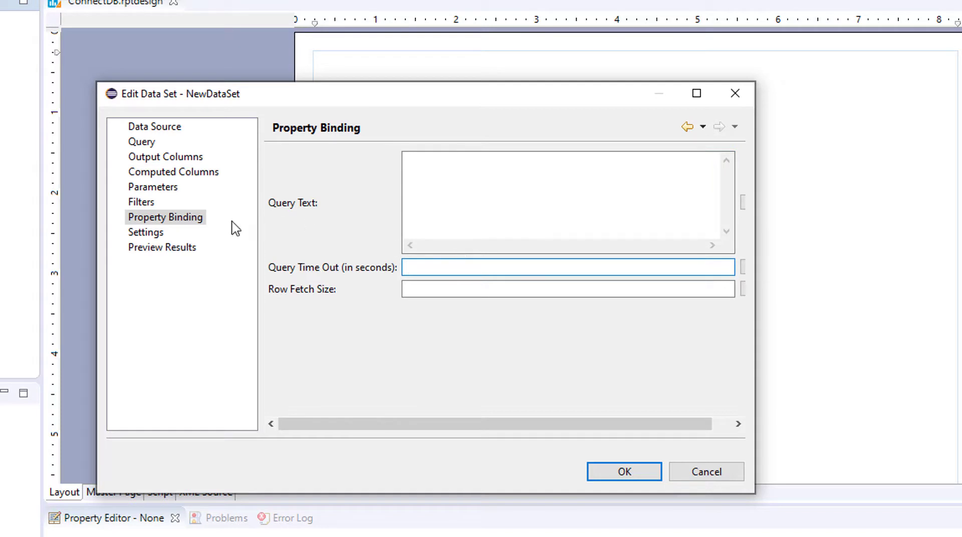
left_click(153, 234)
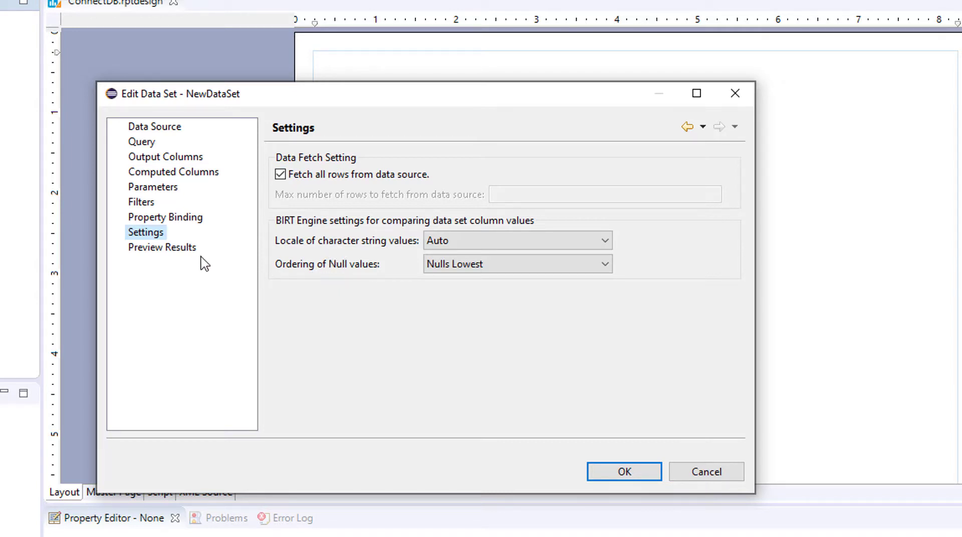
Step: Preview NewDataSet's 500 result rows across all columns, then confirm the data set editor with OK
left_click(150, 250)
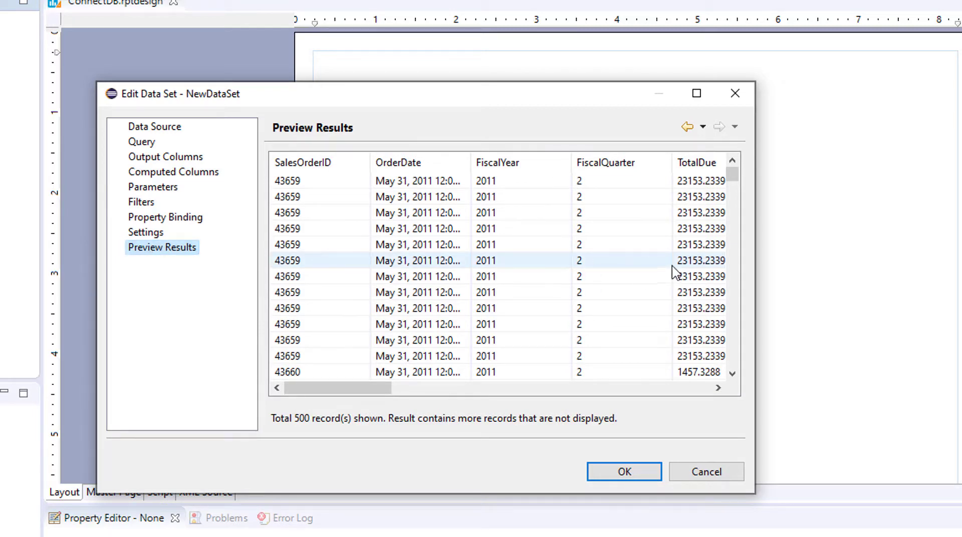
left_click(152, 145)
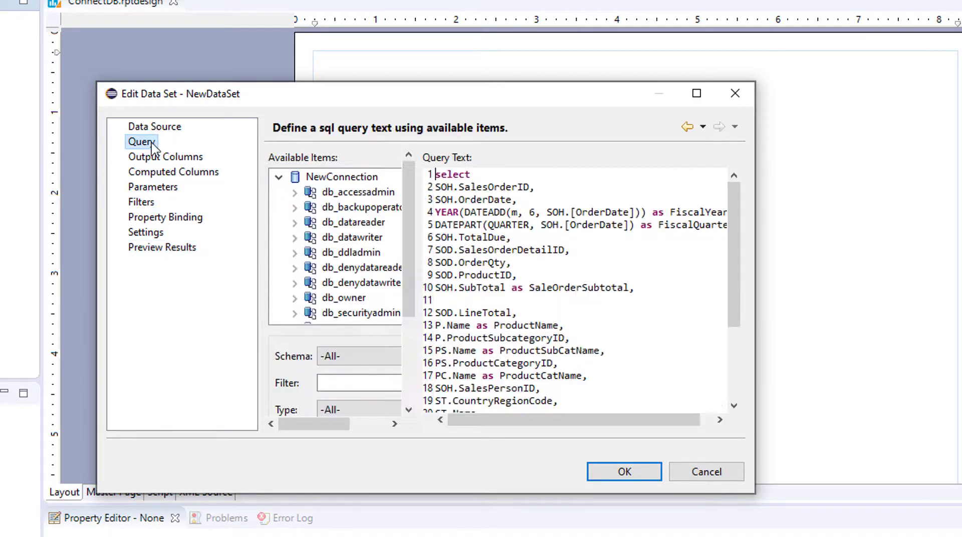
left_click(159, 249)
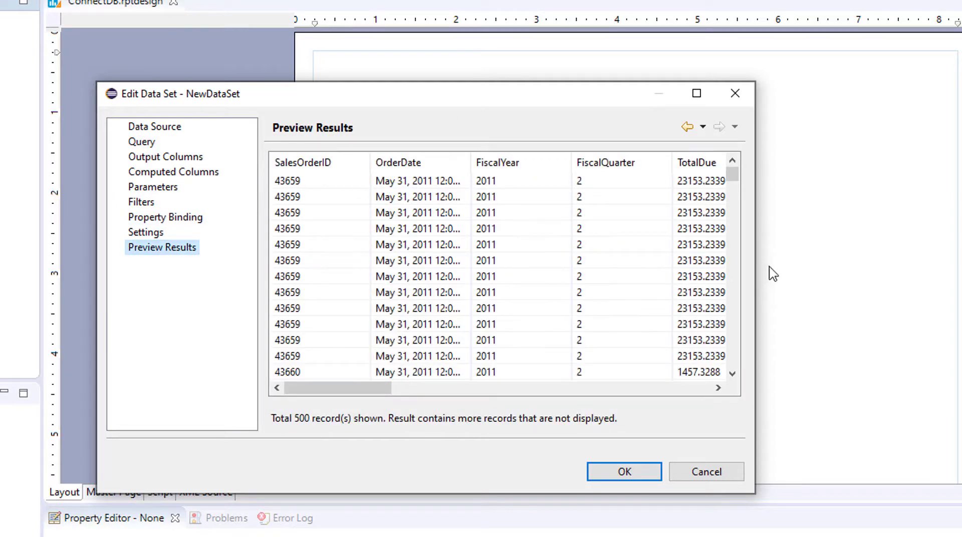
left_click_drag(756, 252, 961, 236)
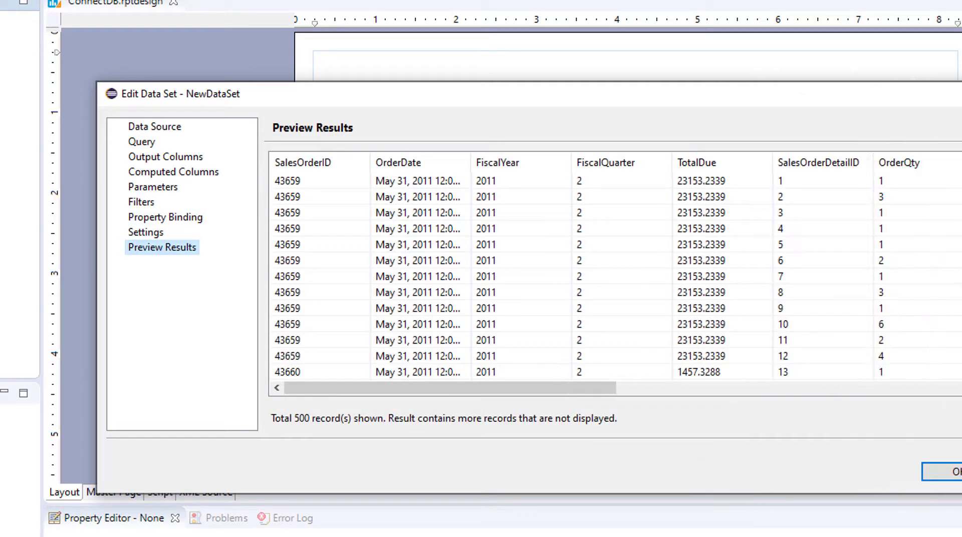
left_click_drag(507, 396, 824, 388)
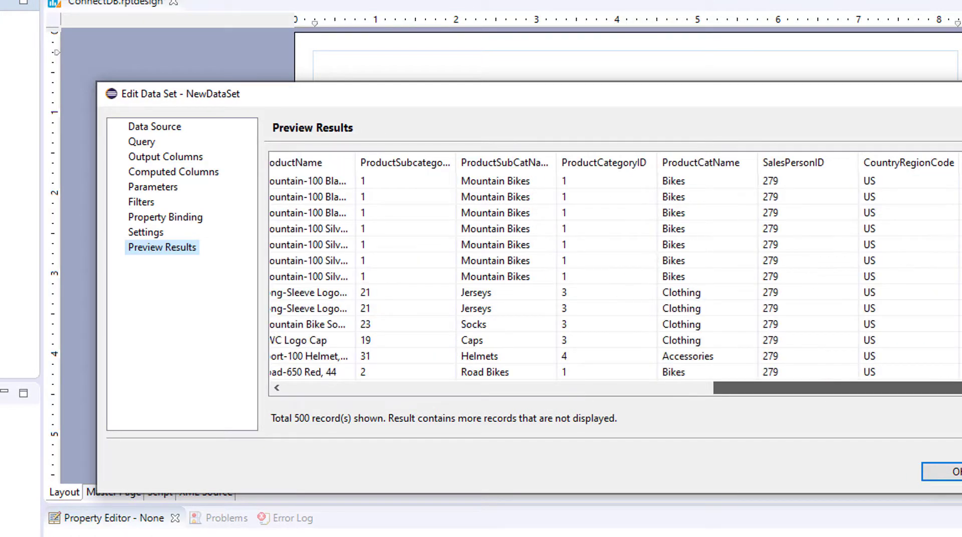
left_click_drag(955, 387, 296, 361)
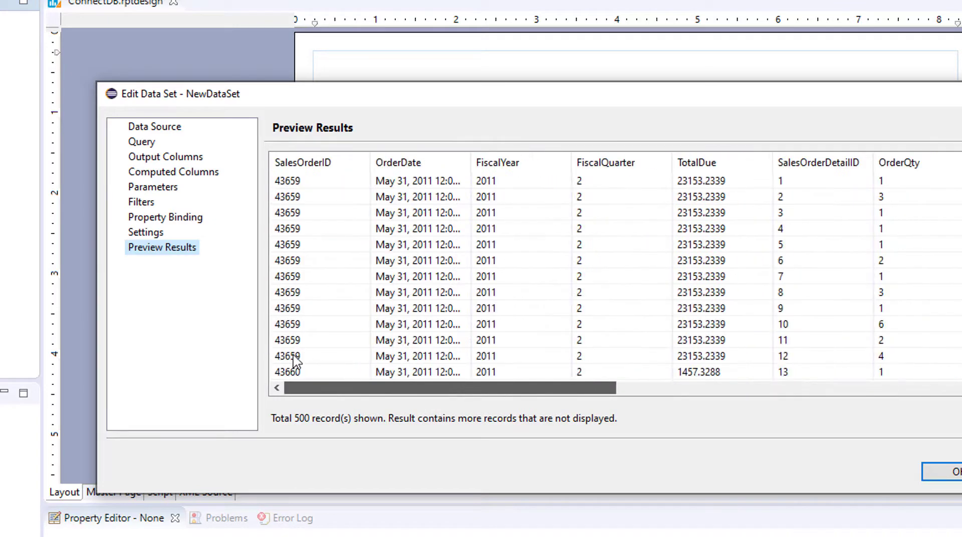
left_click_drag(612, 388, 961, 384)
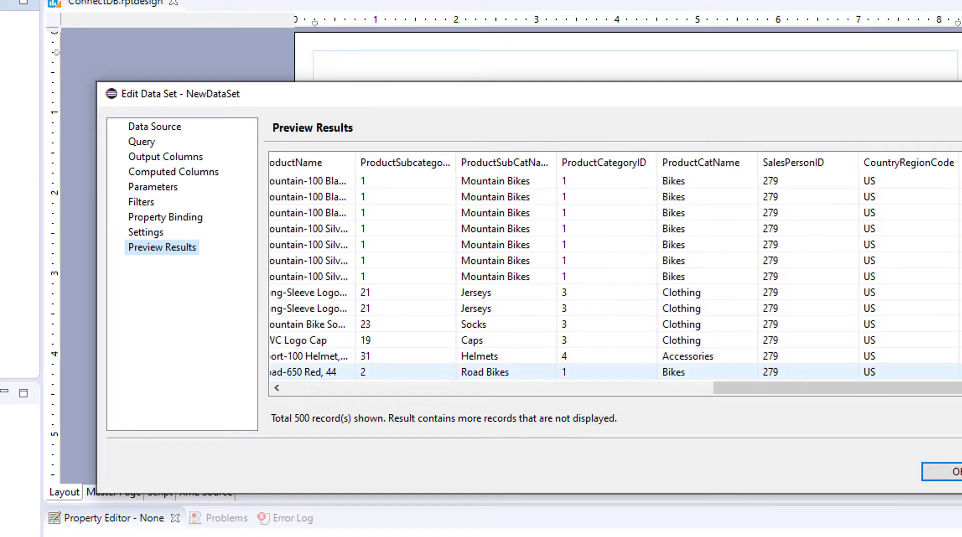
left_click_drag(947, 387, 559, 388)
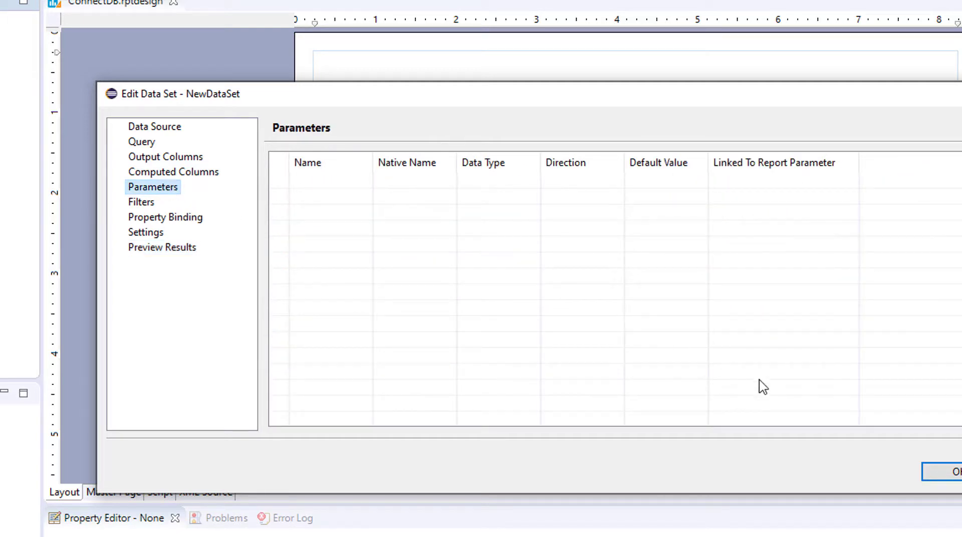
left_click(935, 474)
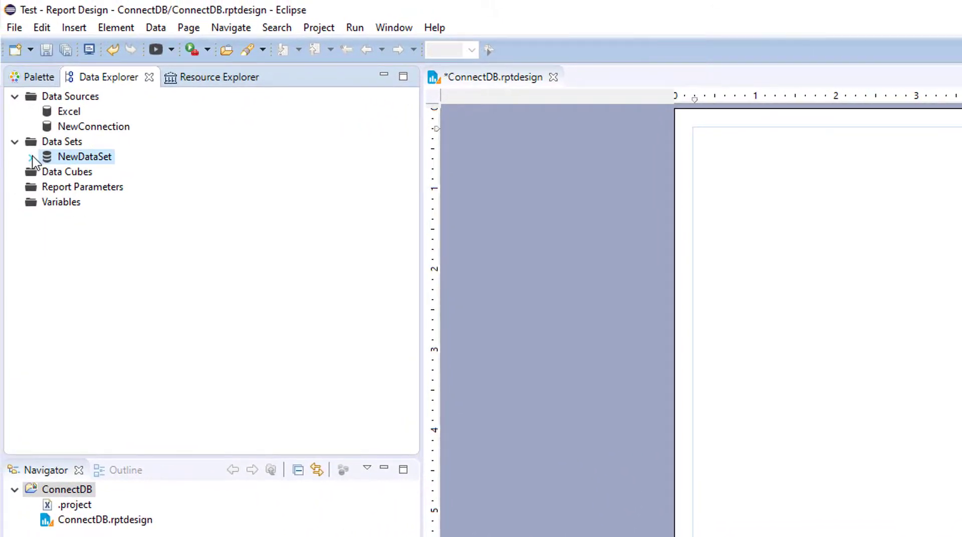
Step: Expand NewDataSet to list its fields, CountryRegionCode through TotalDue
left_click(31, 157)
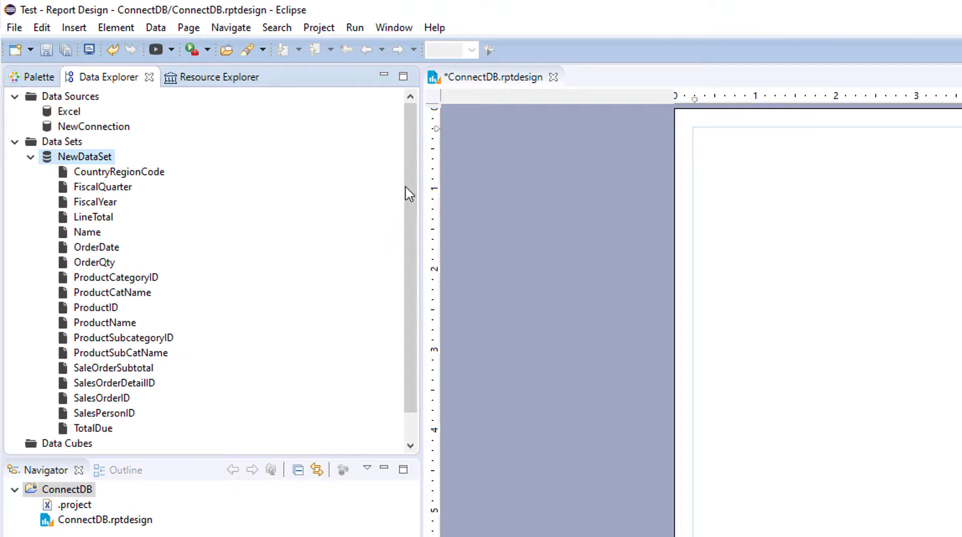
mouse_move(406, 187)
left_mouse_down()
mouse_move(418, 190)
mouse_move(415, 234)
mouse_move(419, 180)
left_mouse_up()
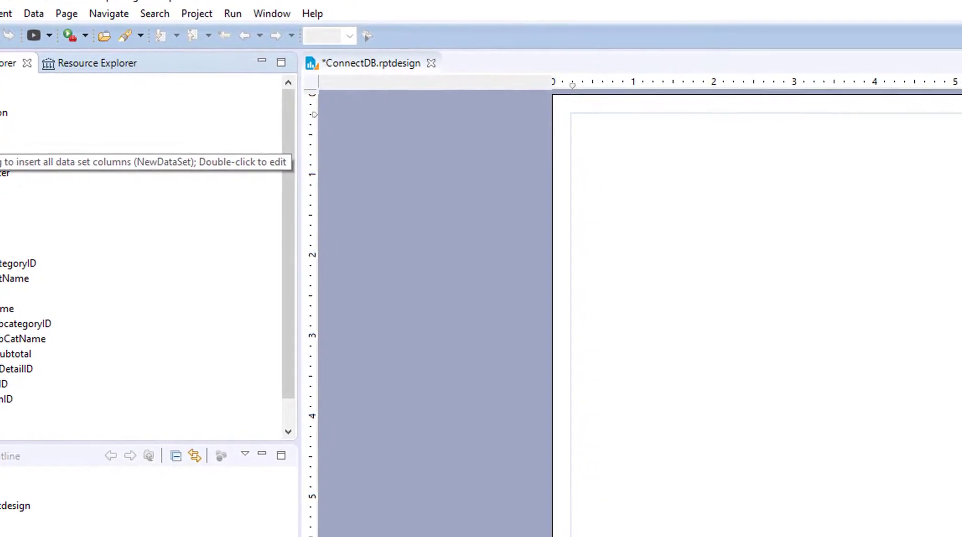
Step: Drop NewDataSet onto the empty report page and bind all its columns into the table
left_click_drag(1, 151, 716, 196)
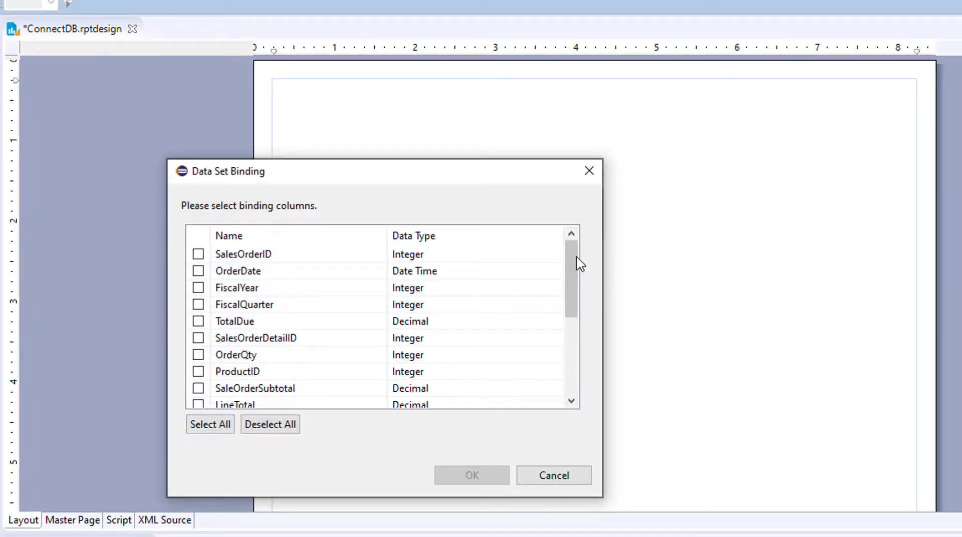
scroll(579, 263, "down", 2)
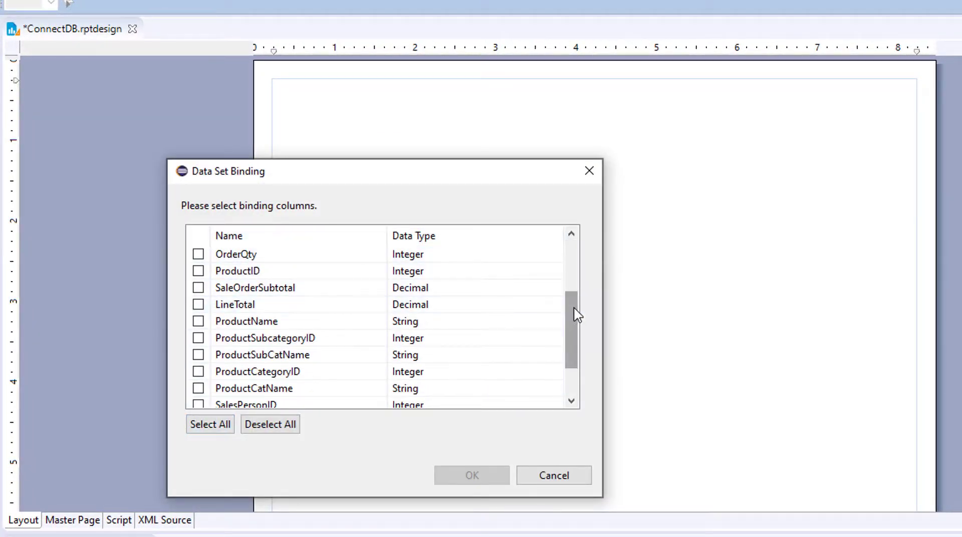
scroll(578, 315, "up", 2)
left_click(198, 254)
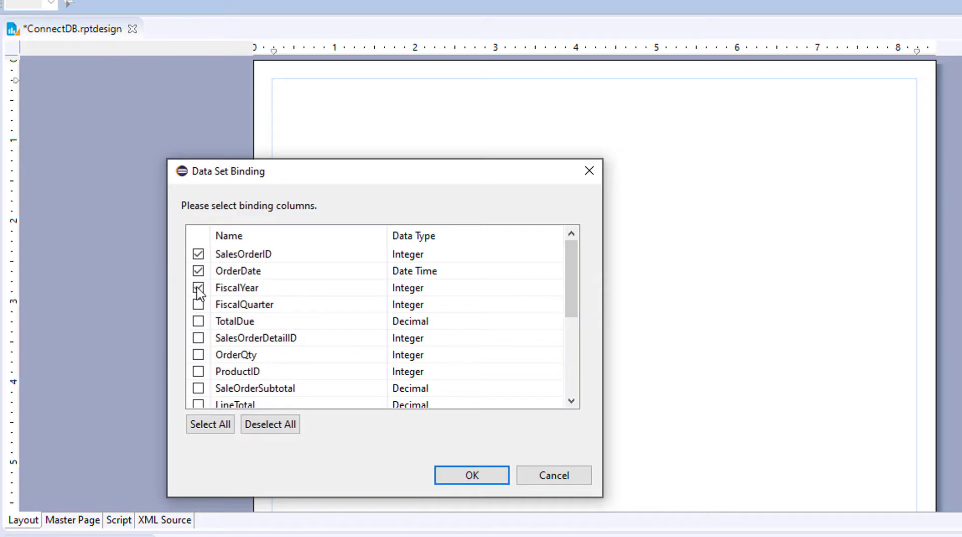
left_click(198, 288)
left_click(224, 424)
left_click(472, 476)
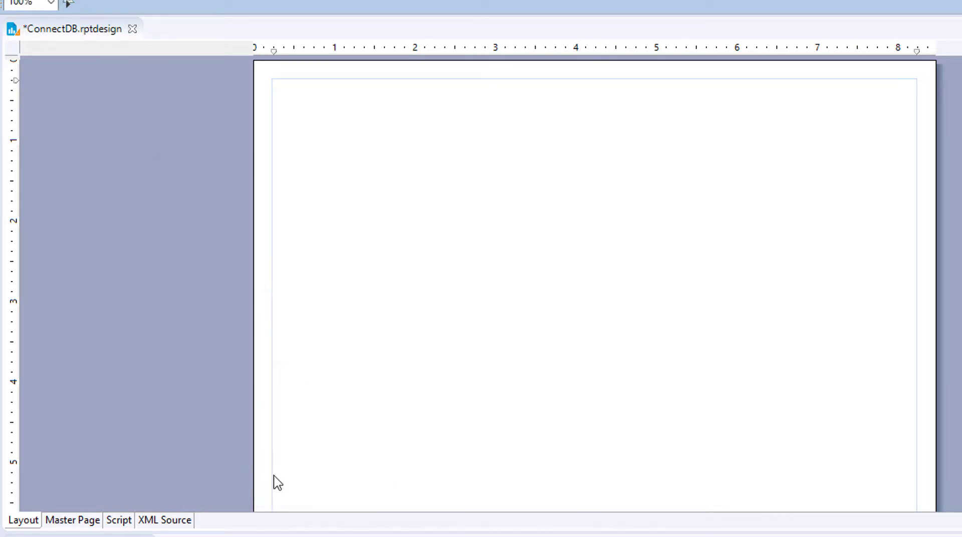